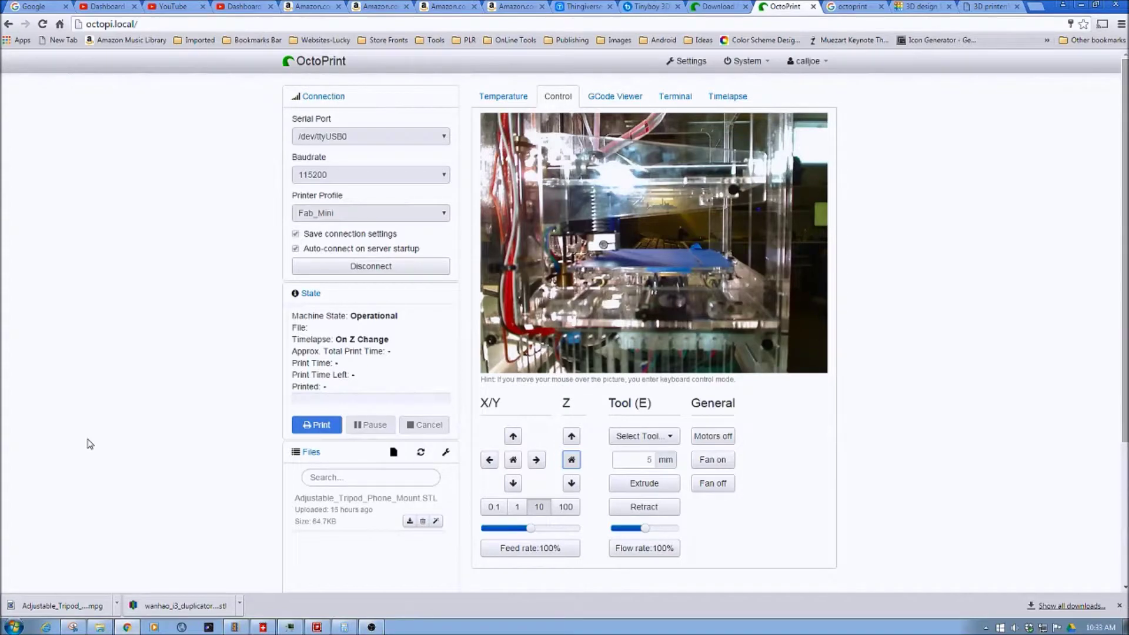
# - Look over the printer page, from the connection settings and webcam view down to the file list and its upload area
pyautogui.scroll(-2, 146, 438)
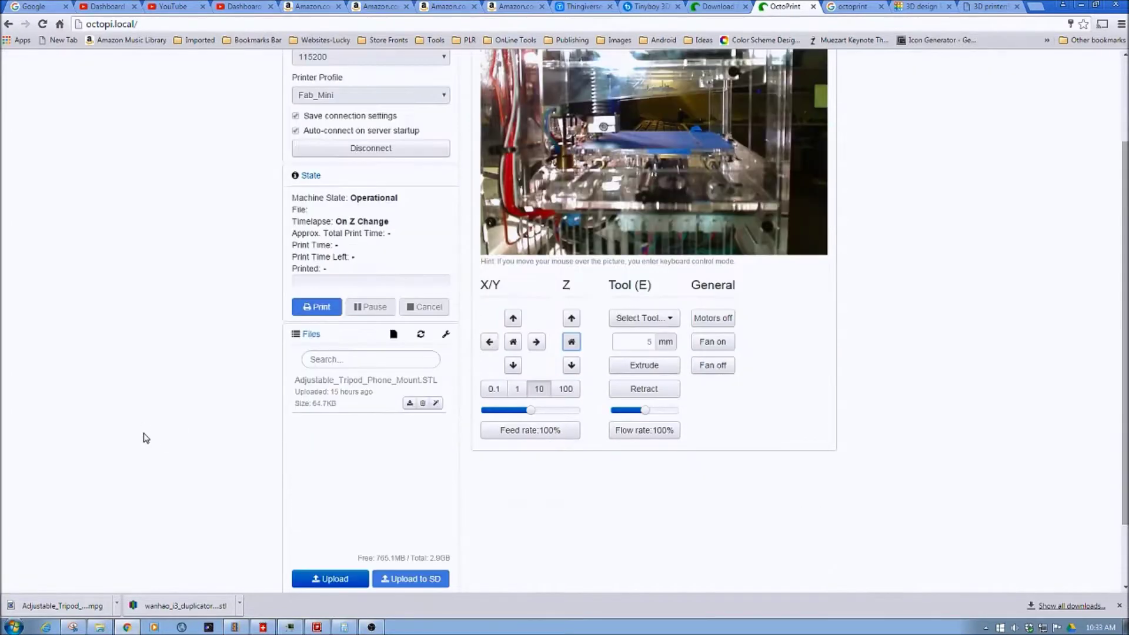
pyautogui.scroll(2, 146, 438)
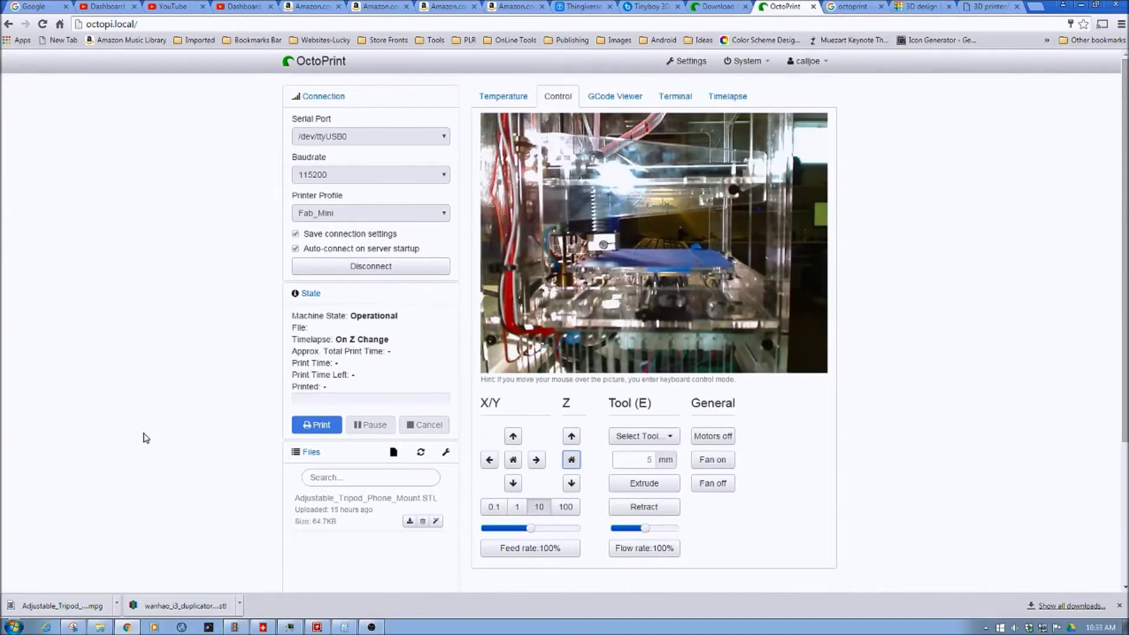
pyautogui.moveTo(582, 168)
pyautogui.scroll(-2, 235, 395)
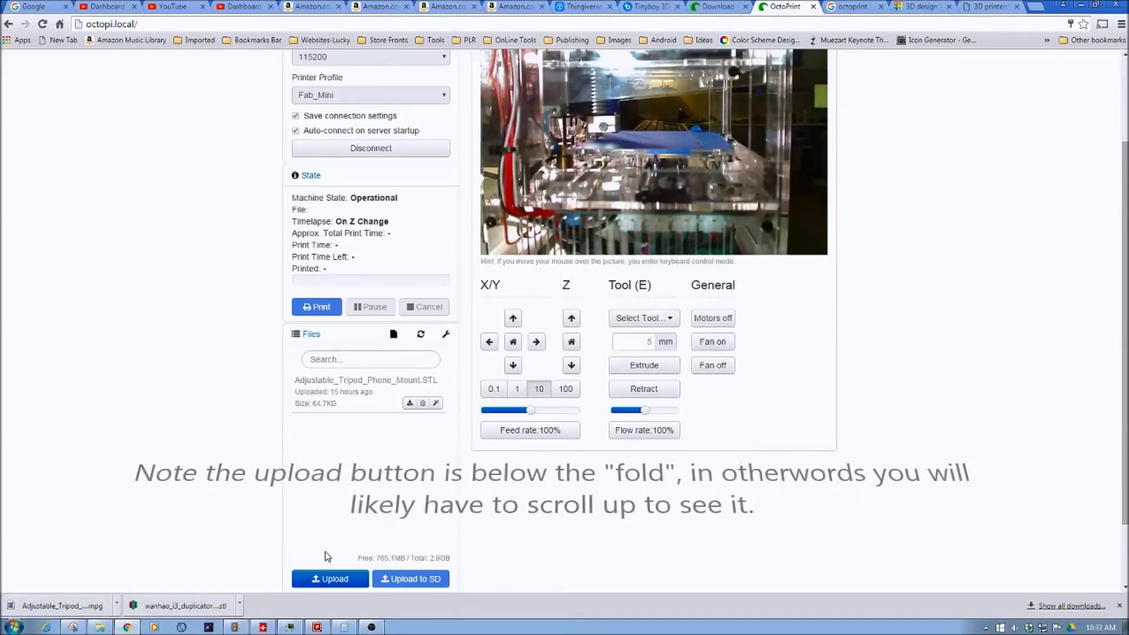
pyautogui.scroll(2, 234, 471)
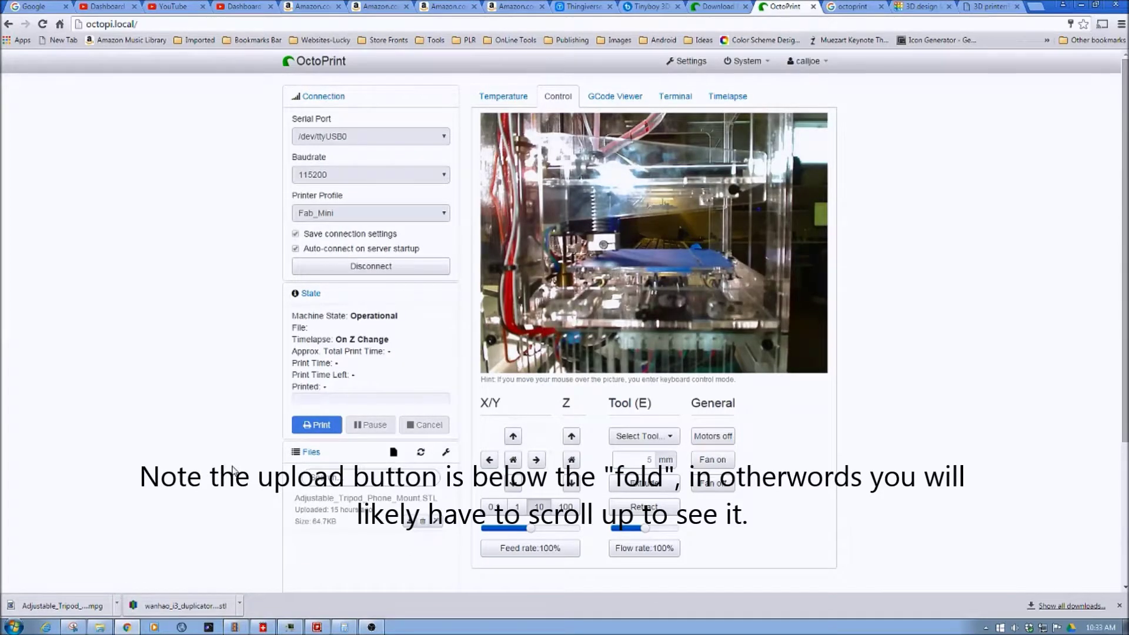
pyautogui.scroll(-2, 233, 471)
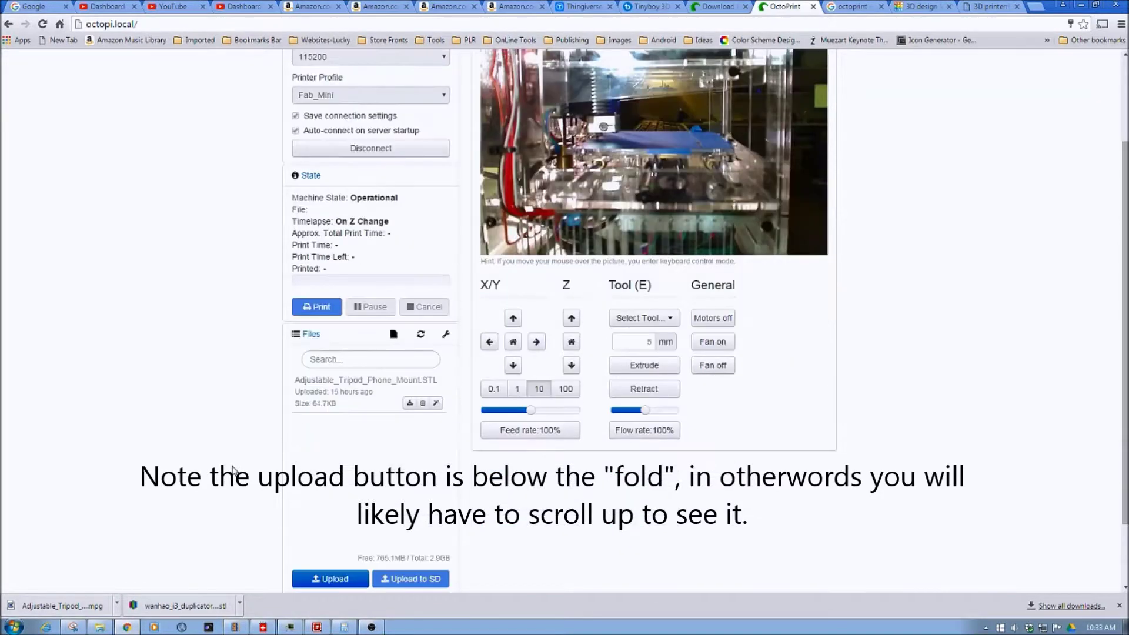
pyautogui.scroll(2, 234, 471)
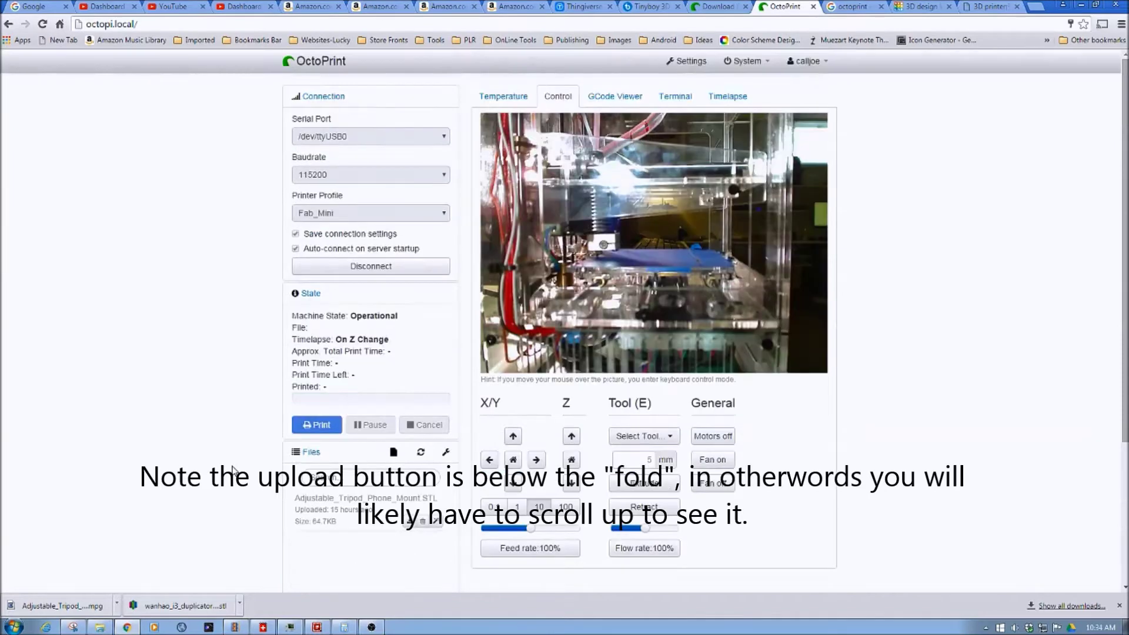
pyautogui.scroll(-2, 234, 471)
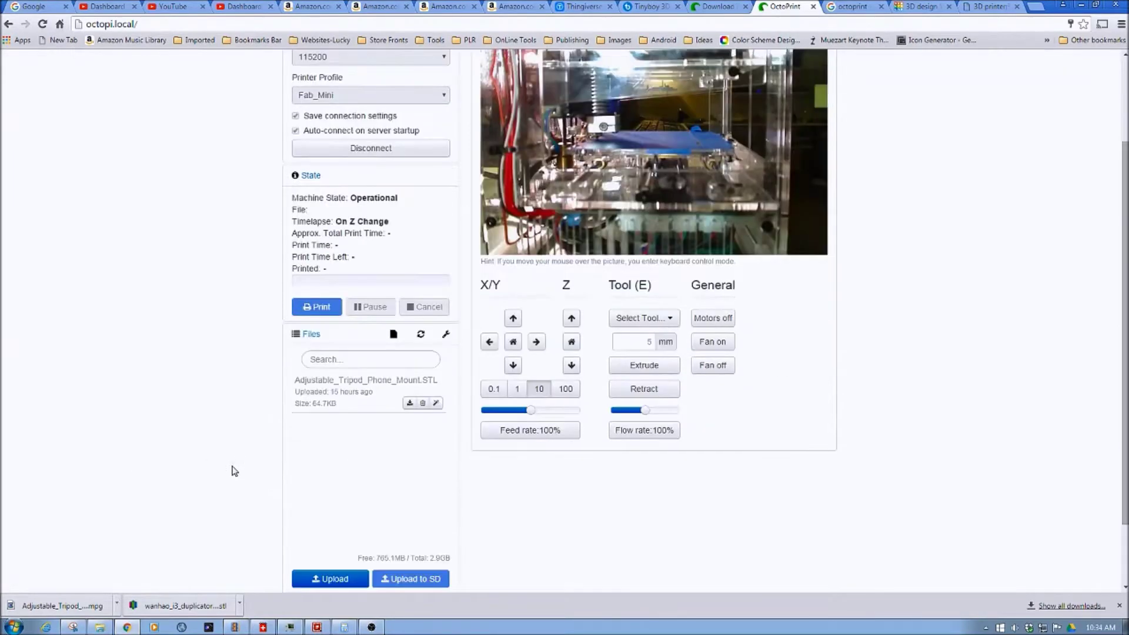
# - Upload Adjustable_Tripod_Phone_Mount.STL from a file explorer window by dropping it onto the OctoPrint page, and dismiss the slicing dialog
pyautogui.click(101, 628)
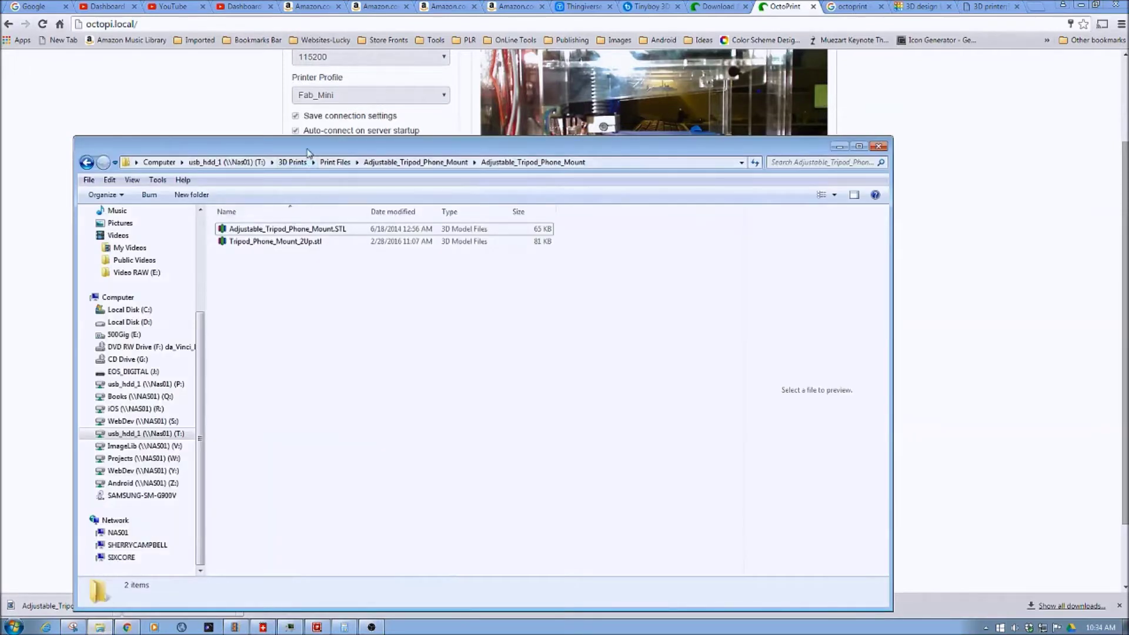
pyautogui.moveTo(308, 152); pyautogui.dragTo(809, 105)
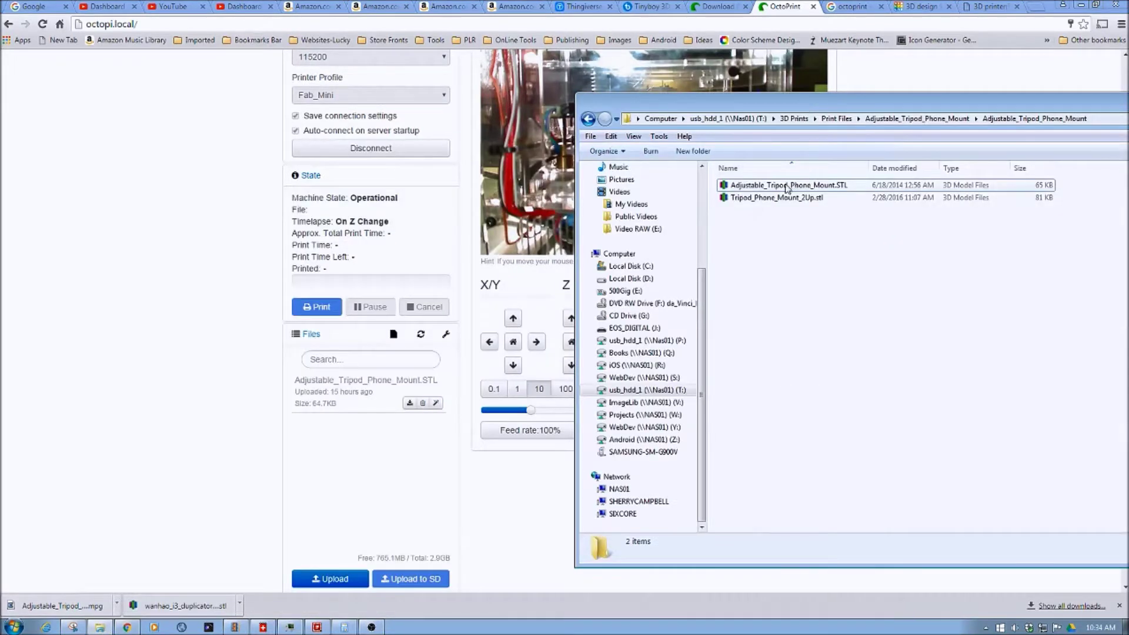
pyautogui.moveTo(780, 187); pyautogui.dragTo(362, 500)
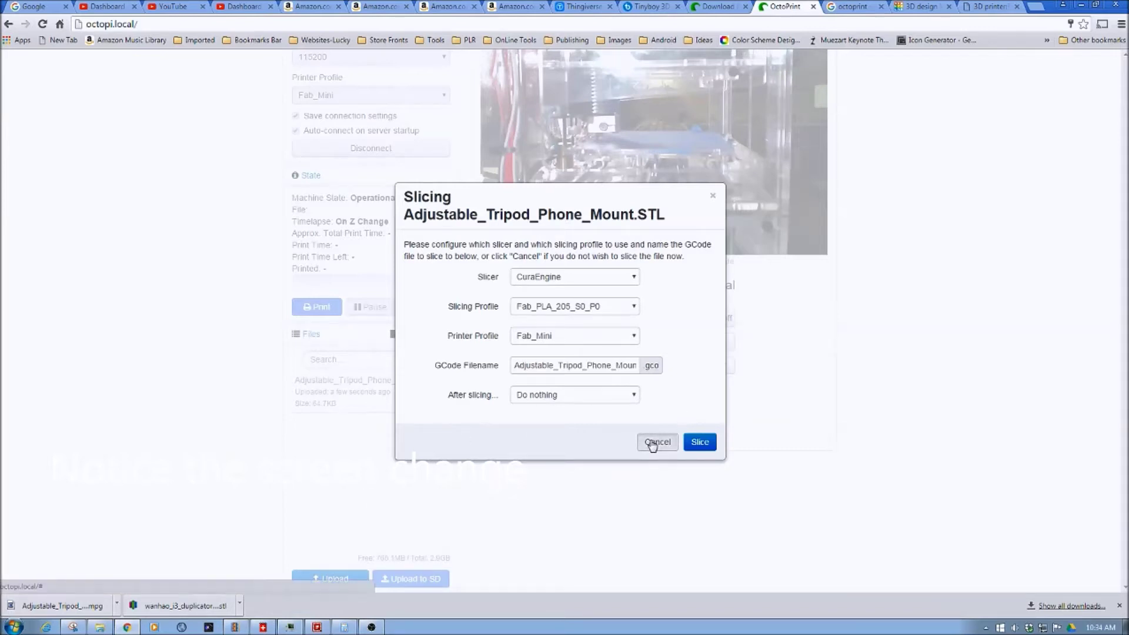
pyautogui.click(656, 442)
# - Upload Adjustable_Tripod_Phone_Mount.STL by browsing to its folder under 3D Prints > Print Files on the usb_hdd_1 (T:) drive
pyautogui.click(340, 579)
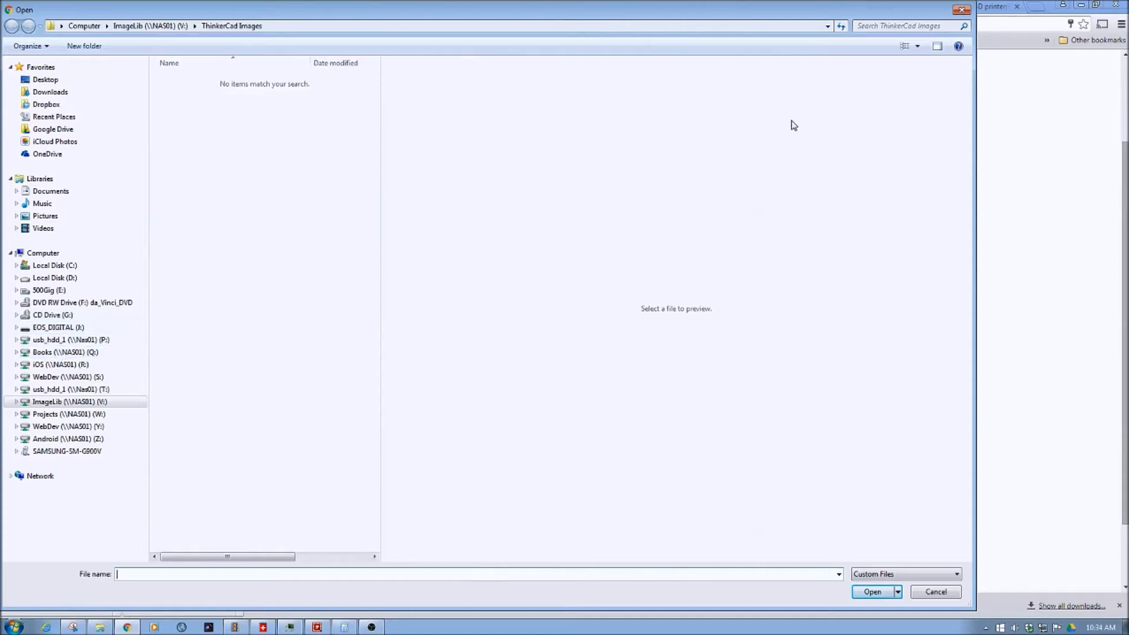
pyautogui.click(56, 391)
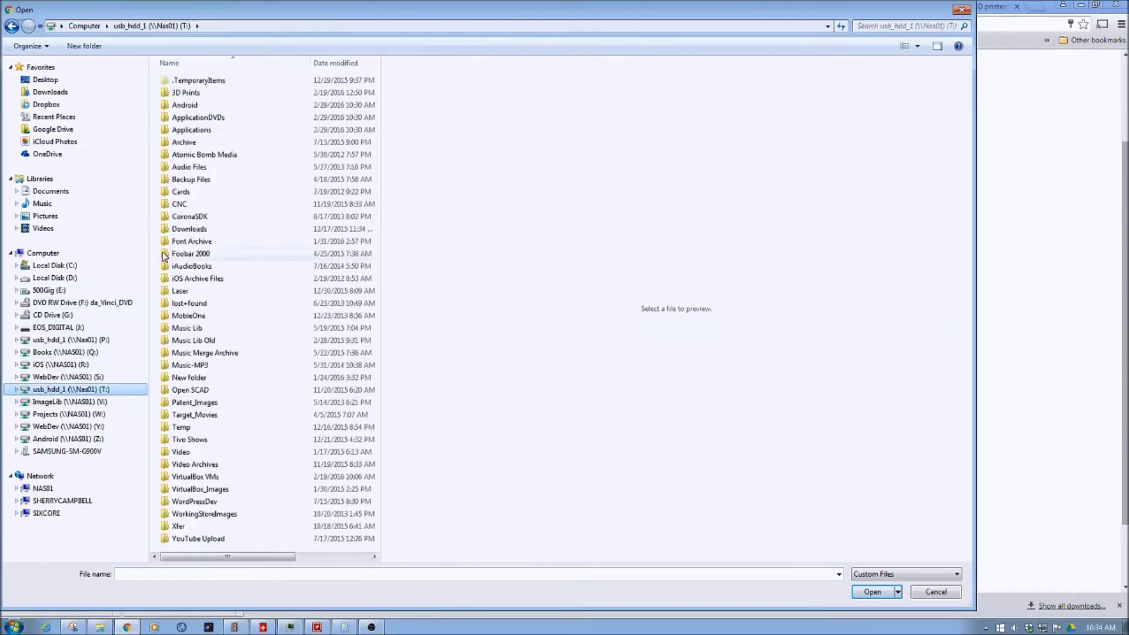
pyautogui.doubleClick(185, 96)
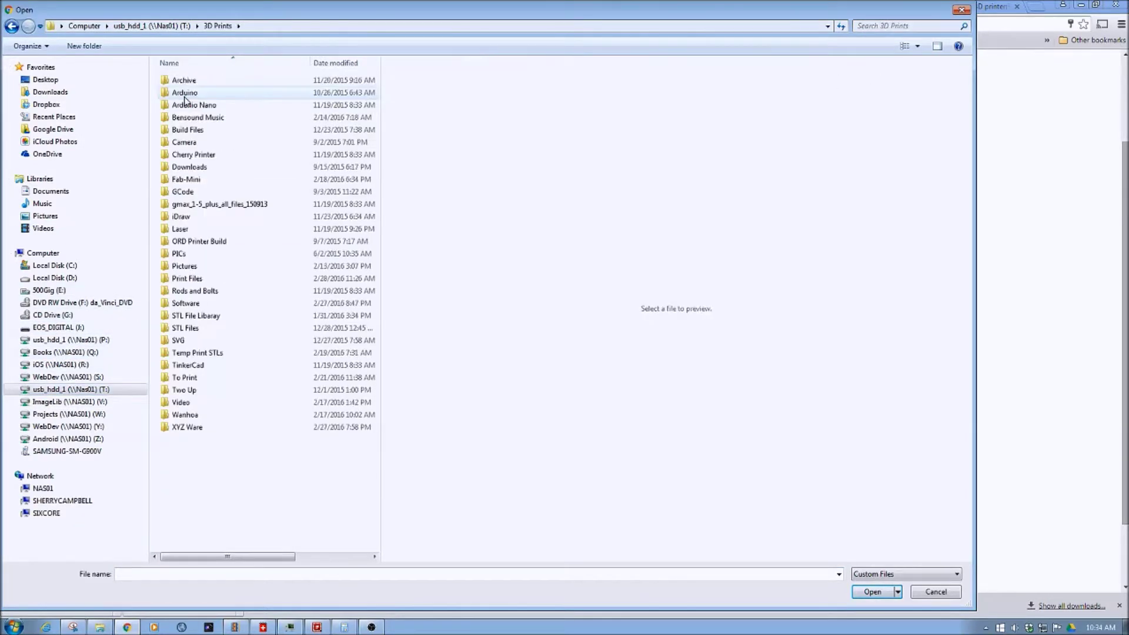
pyautogui.doubleClick(180, 280)
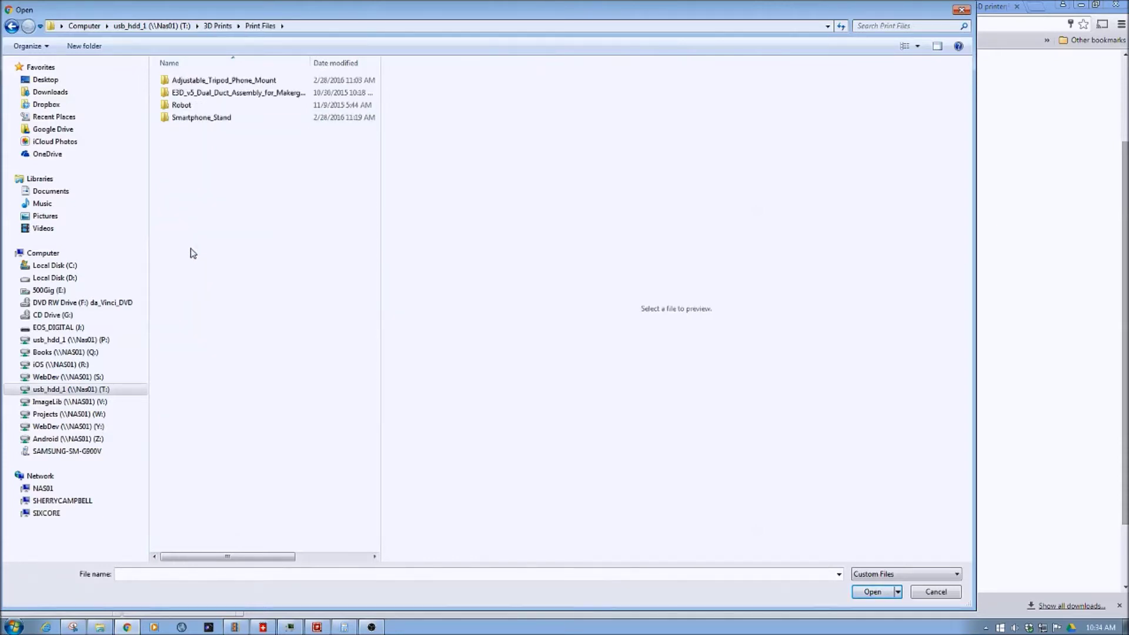
pyautogui.doubleClick(198, 82)
pyautogui.doubleClick(198, 83)
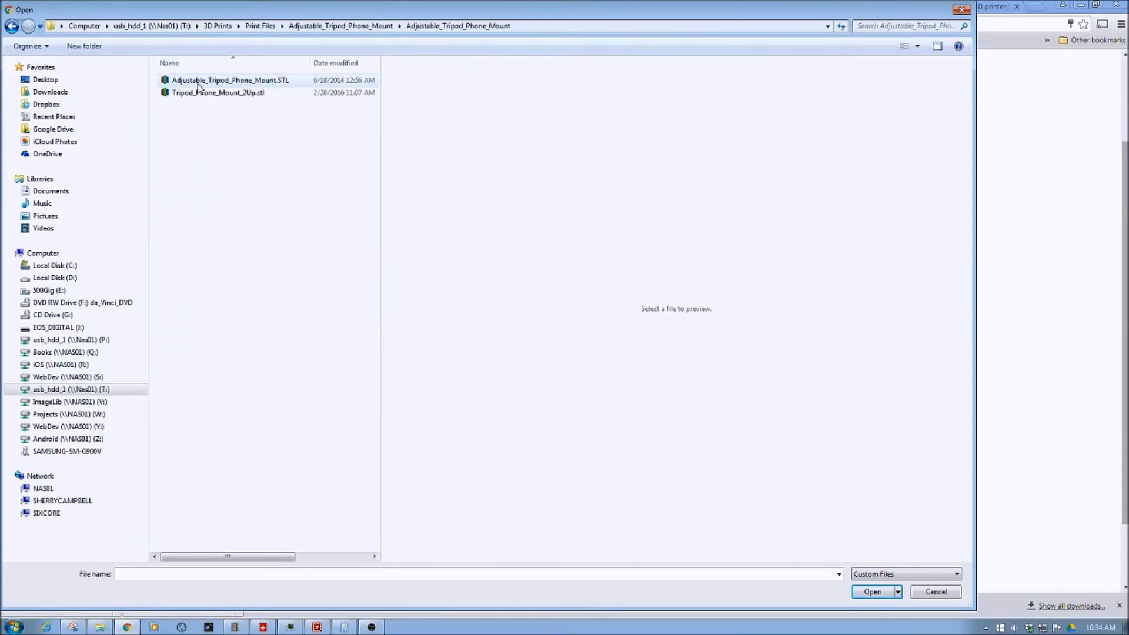
pyautogui.doubleClick(197, 83)
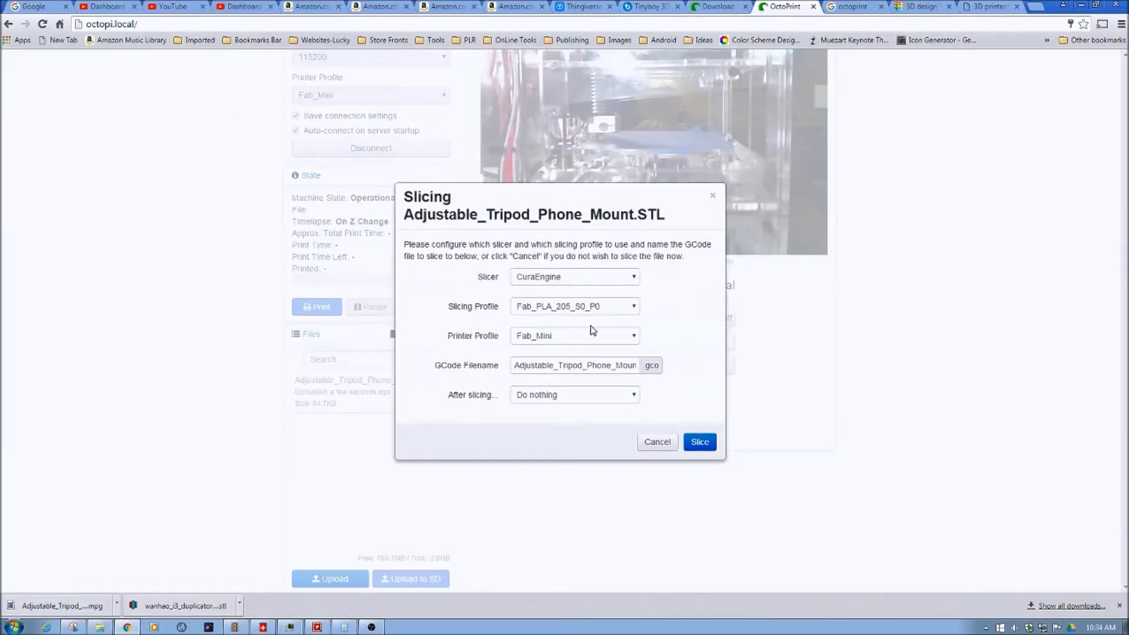
# - Review the available slicers, slicing profiles and printer profiles for the phone mount without changing the selections
pyautogui.click(636, 280)
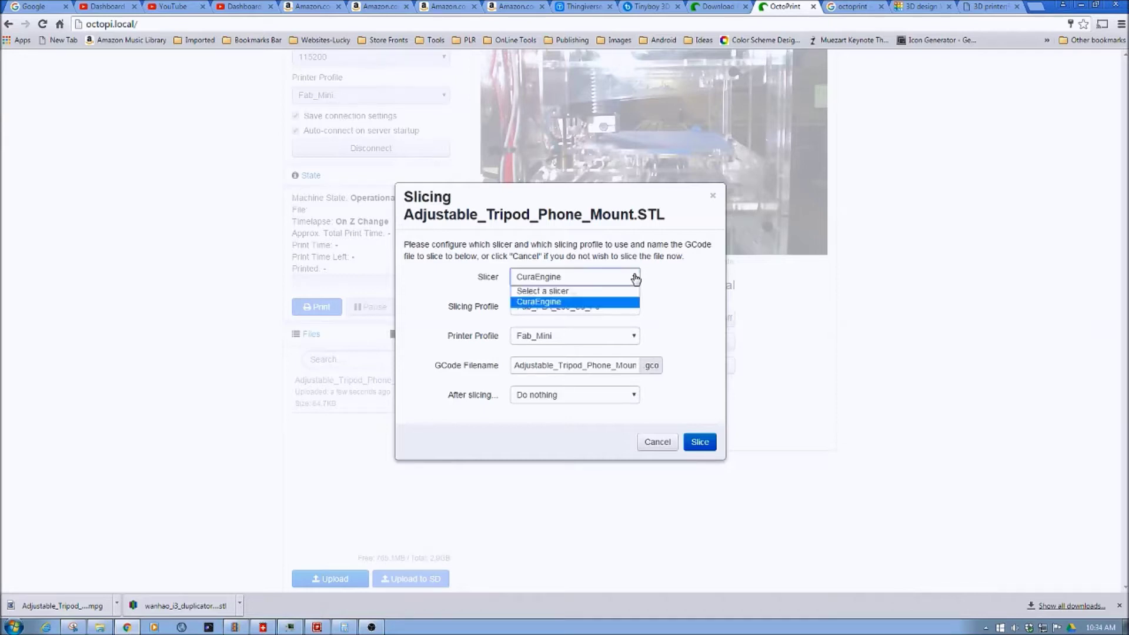
pyautogui.click(635, 279)
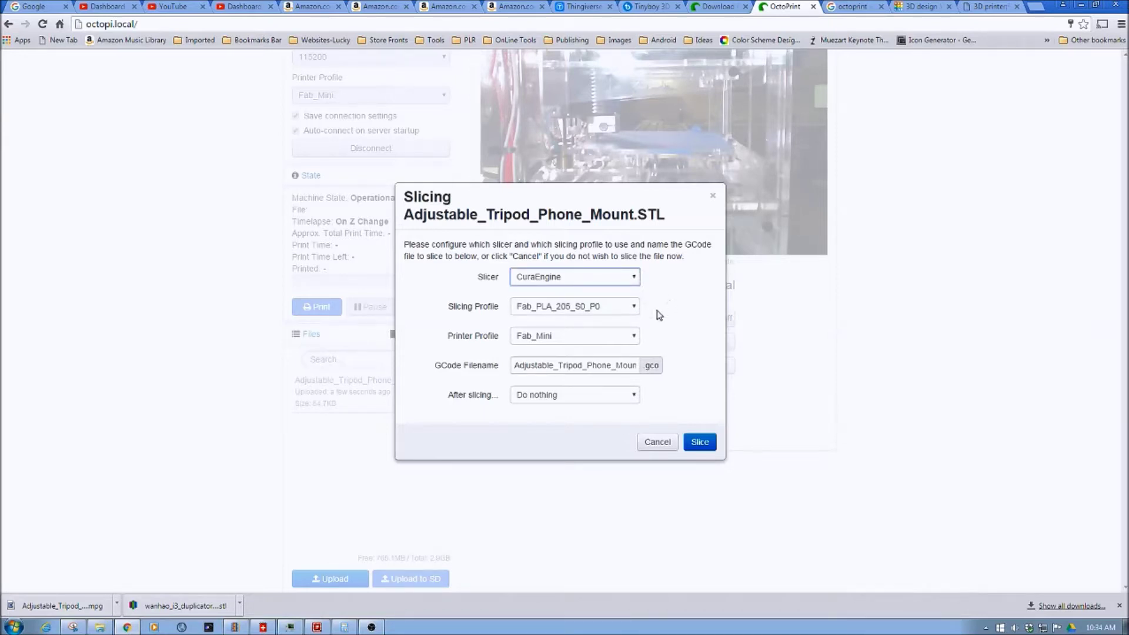
pyautogui.click(636, 307)
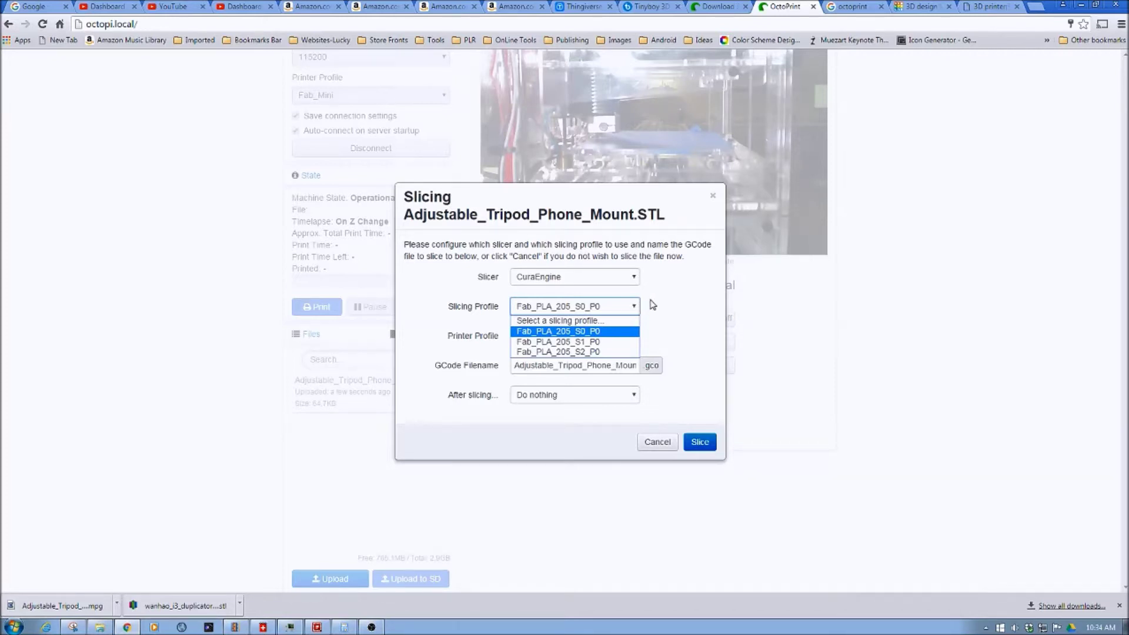
pyautogui.click(651, 305)
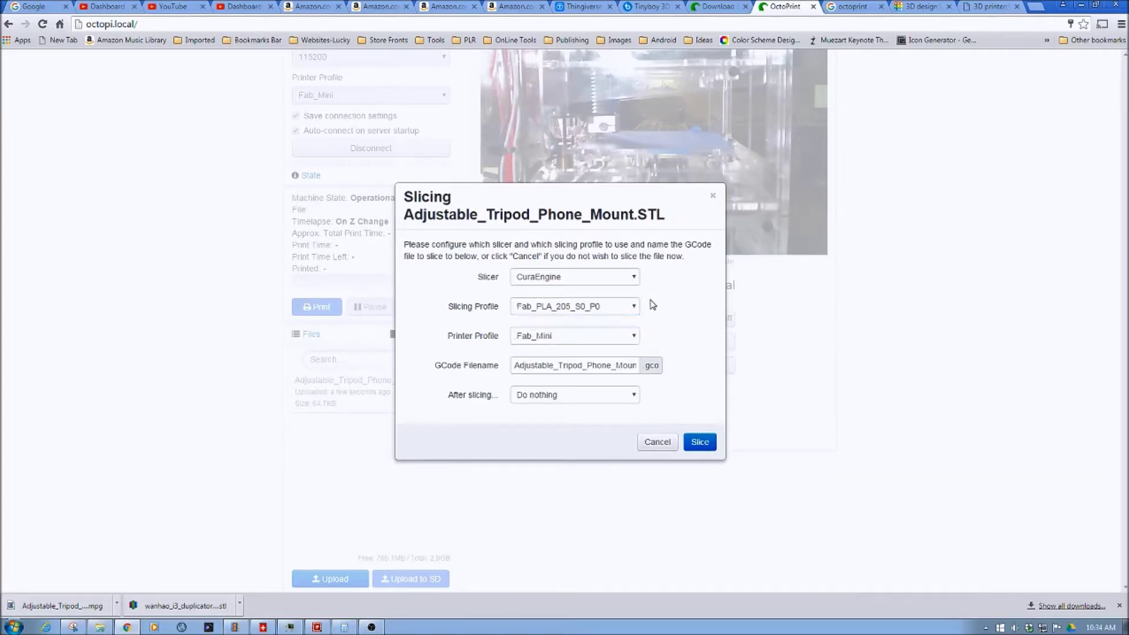
pyautogui.click(635, 338)
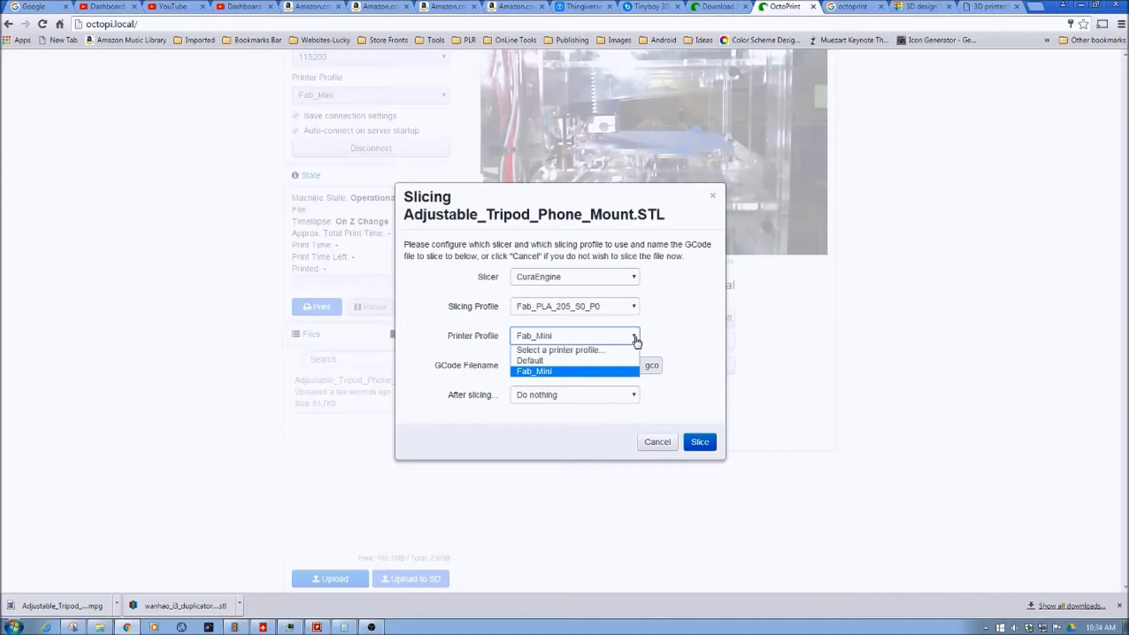
pyautogui.click(636, 338)
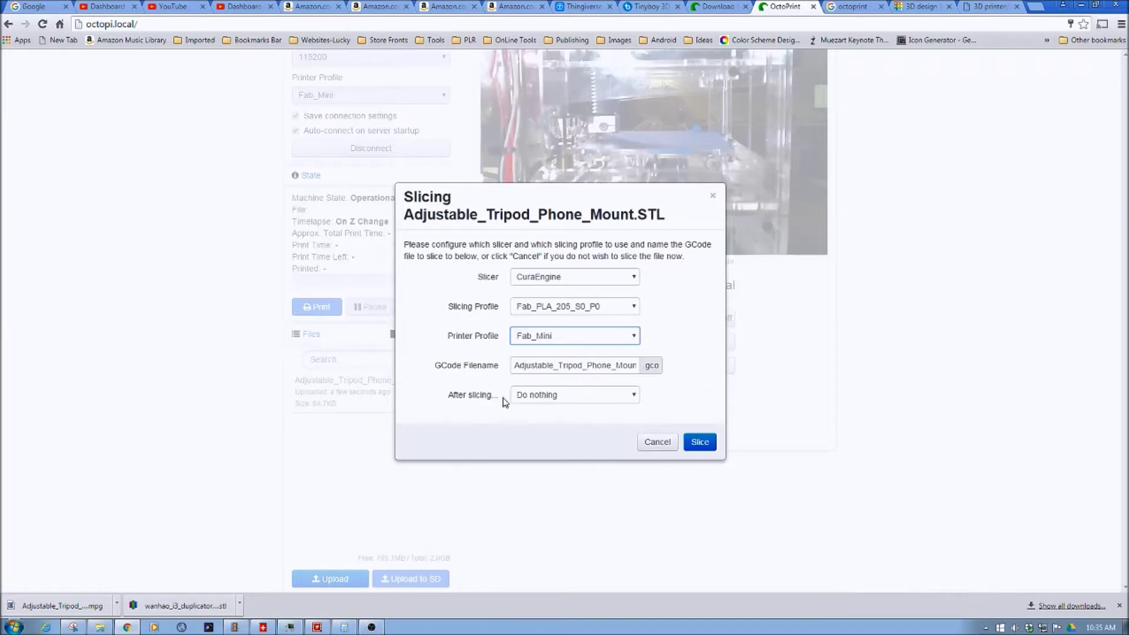
# - Set the after-slicing action to Start printing and slice the phone mount
pyautogui.click(636, 397)
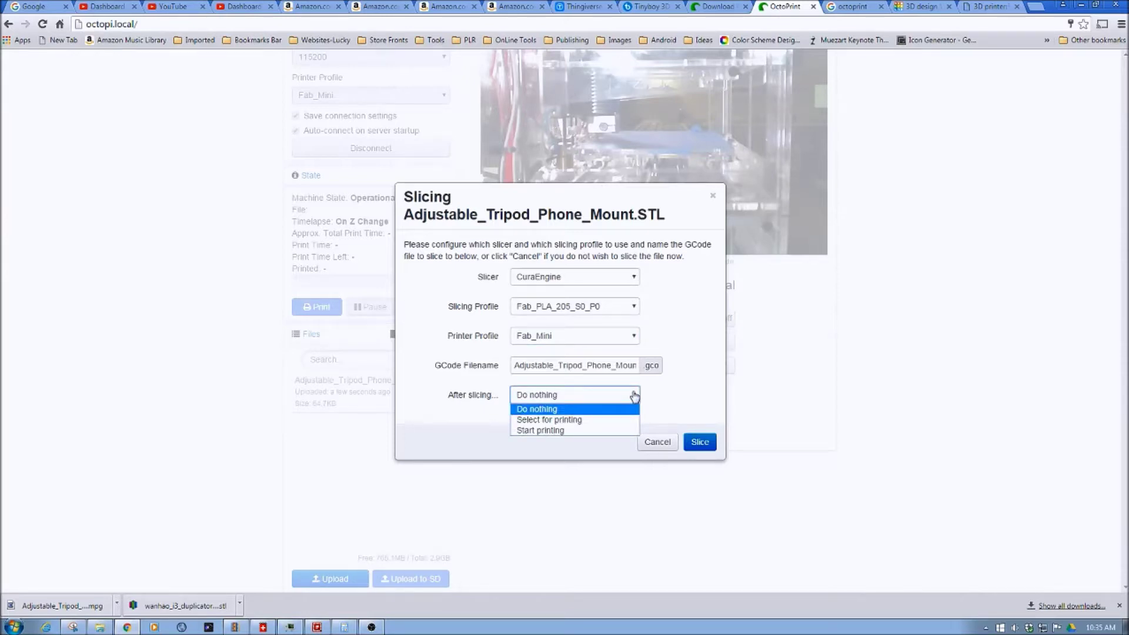
pyautogui.click(536, 432)
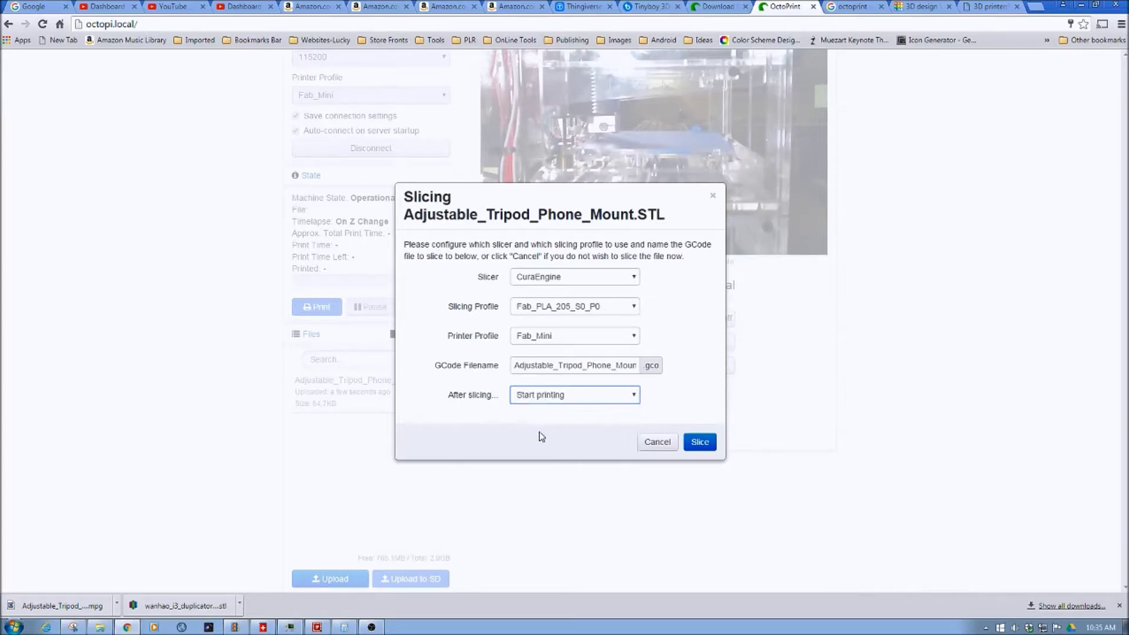
pyautogui.click(700, 441)
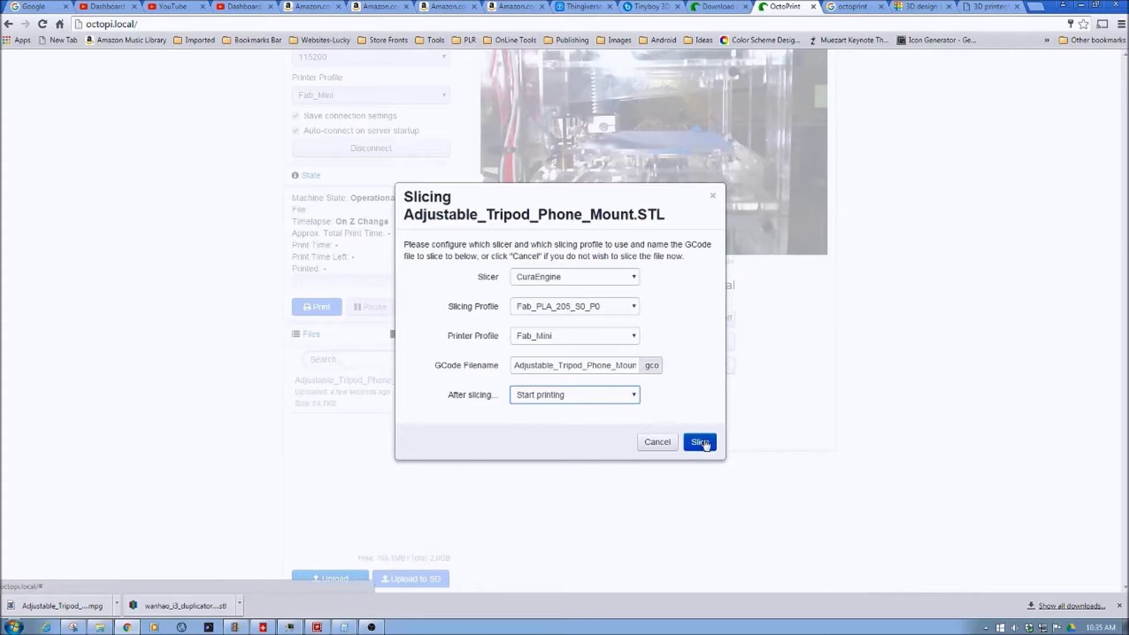
# - Check the print job's state and file entry, and compare the hotend temperature graph with the webcam view
pyautogui.scroll(-2, 639, 473)
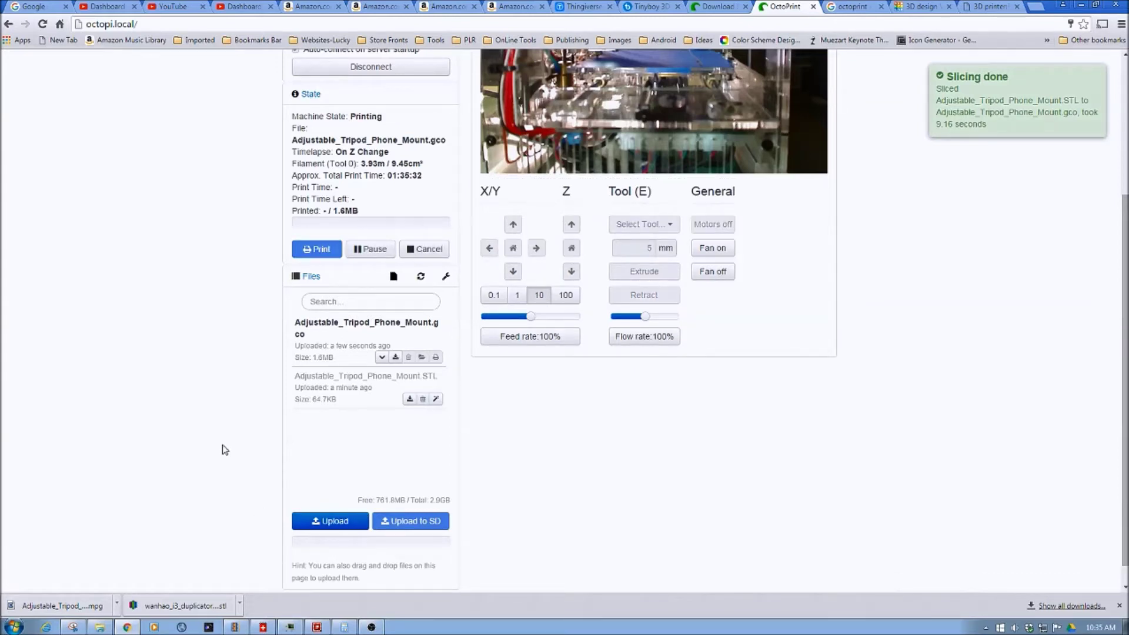
pyautogui.scroll(4, 223, 449)
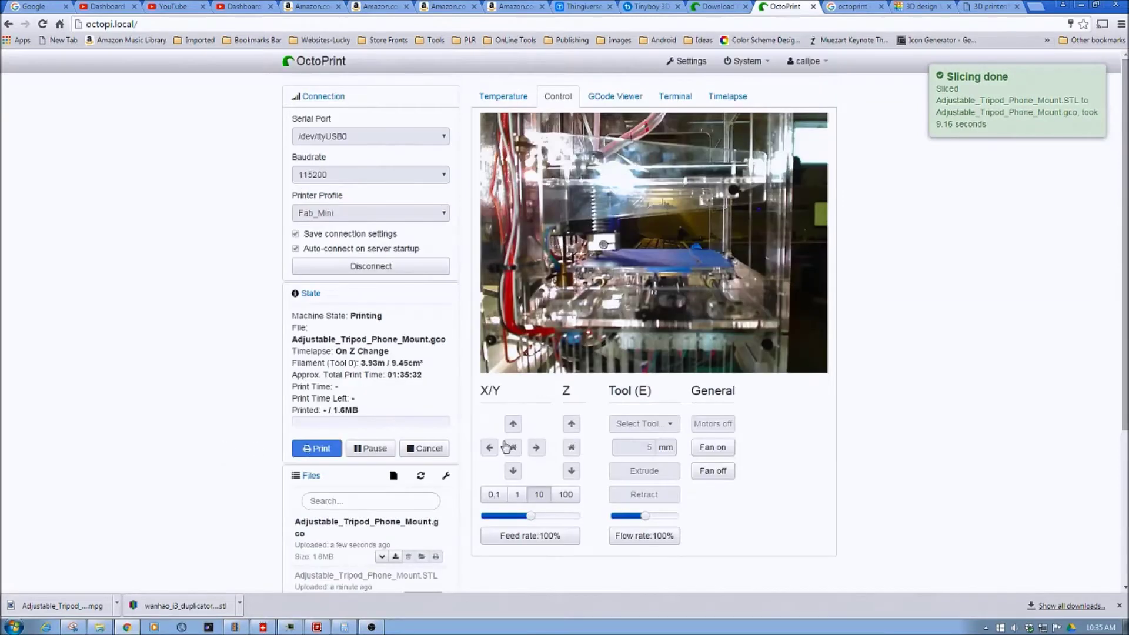
pyautogui.click(510, 99)
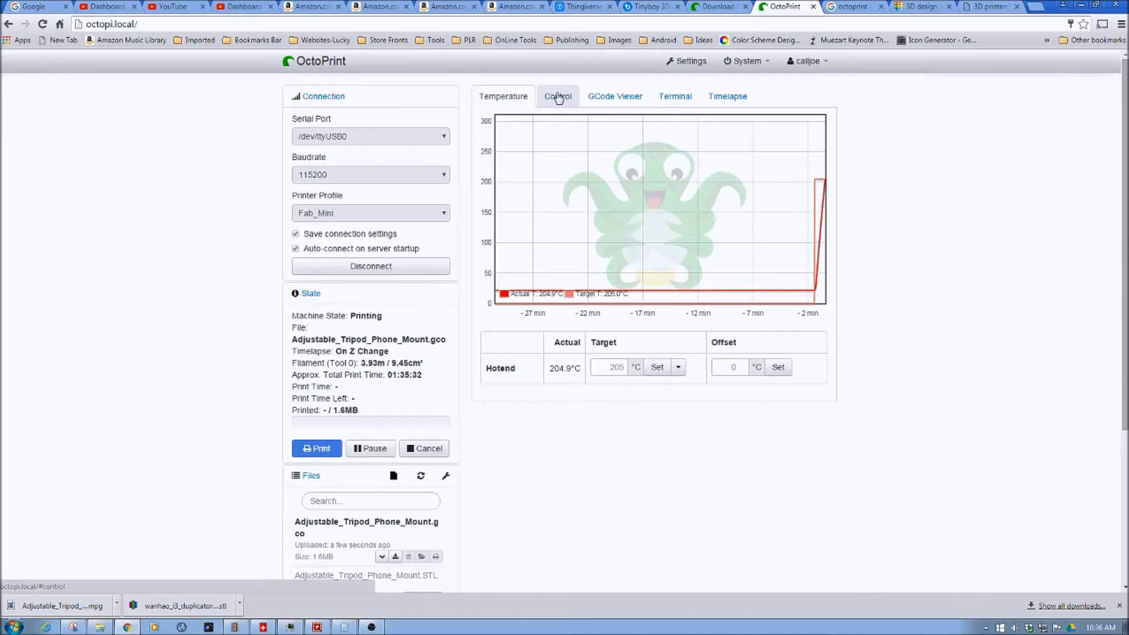
pyautogui.click(558, 97)
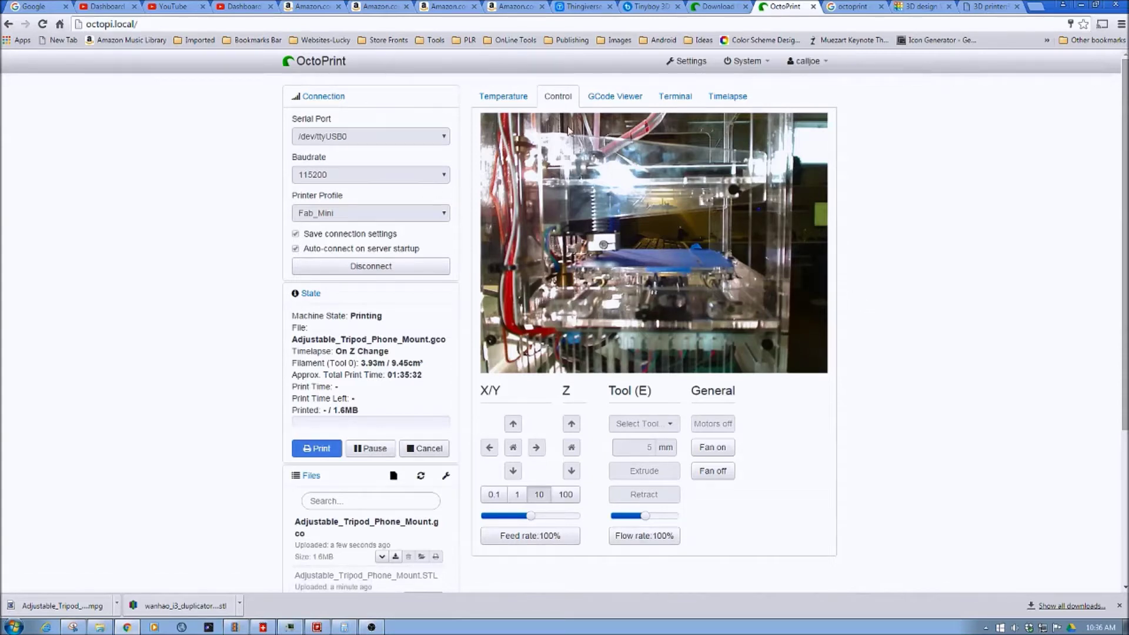
pyautogui.click(505, 94)
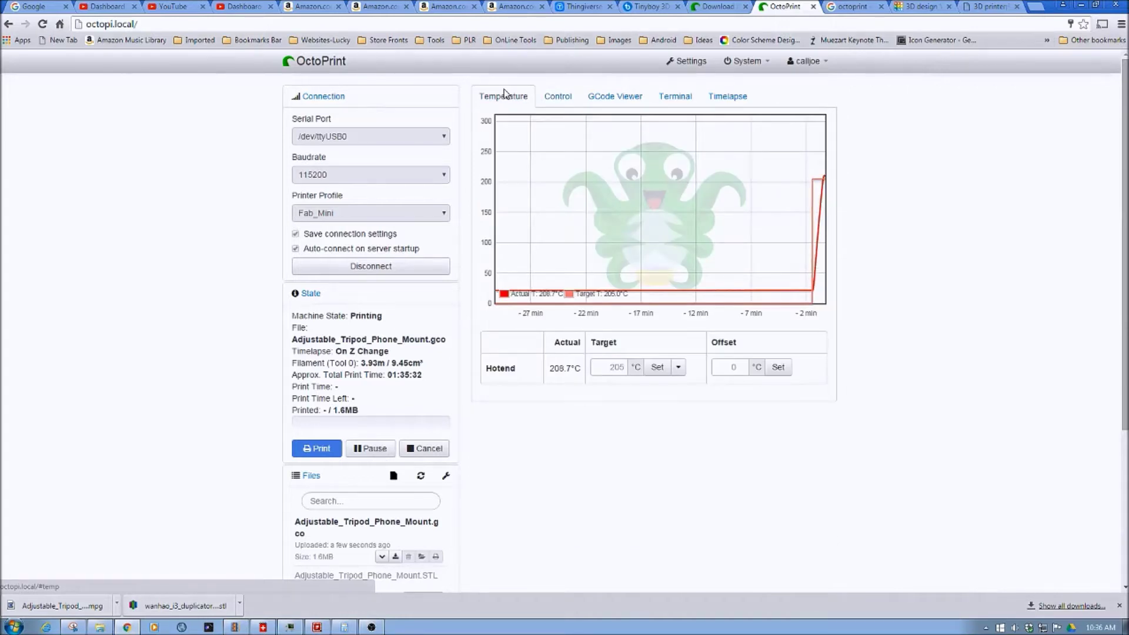
pyautogui.click(561, 99)
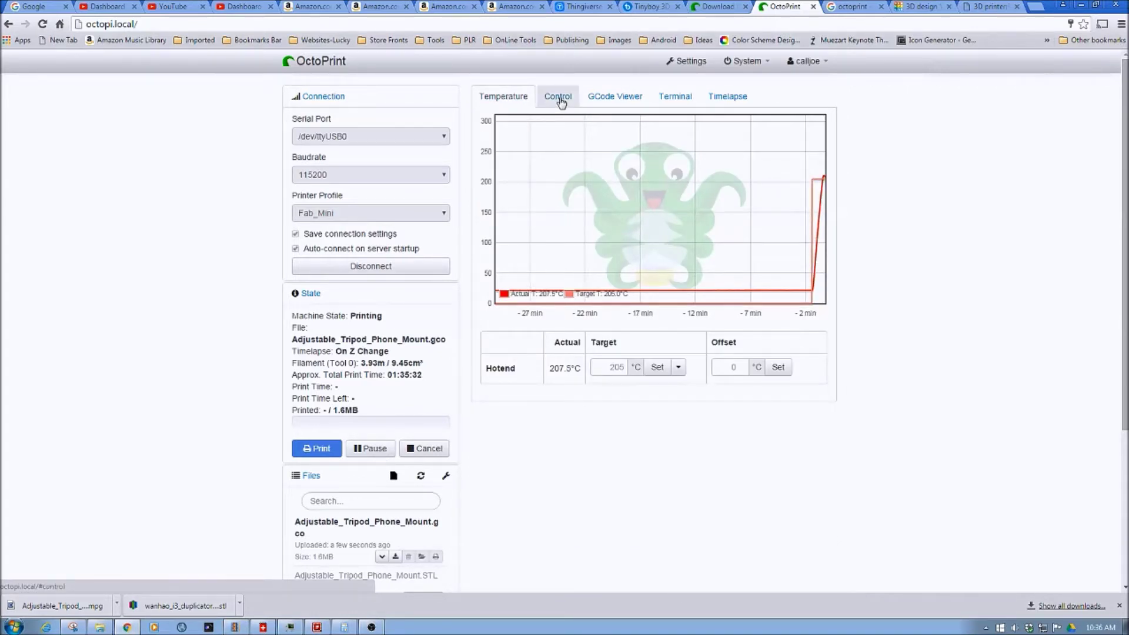